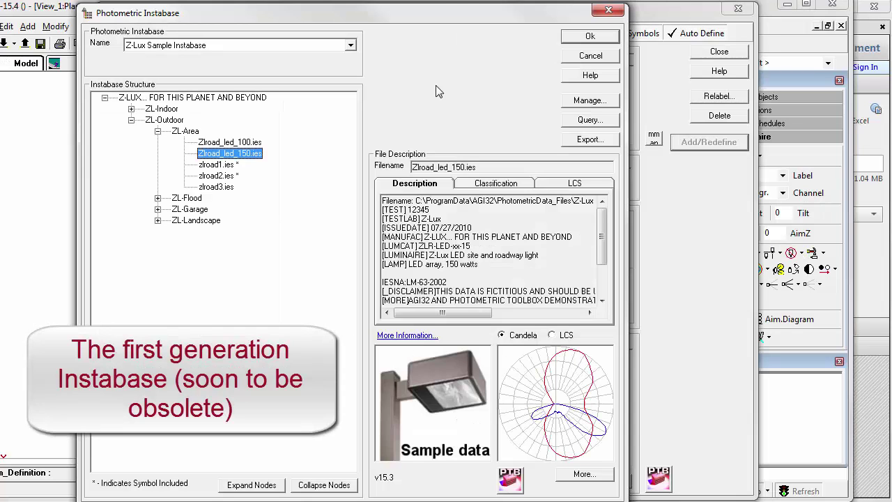
Review the Instabase query criteria in AGi32, moving from the query options to the General tab
left_click(589, 122)
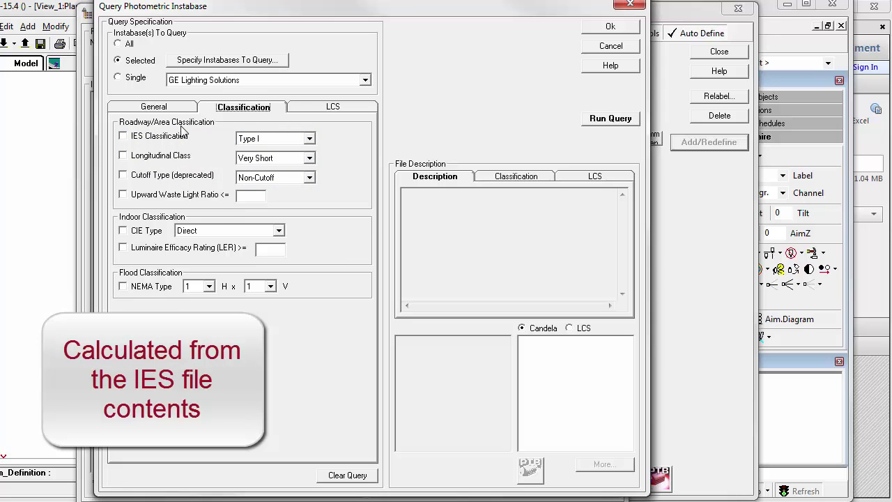
left_click(149, 109)
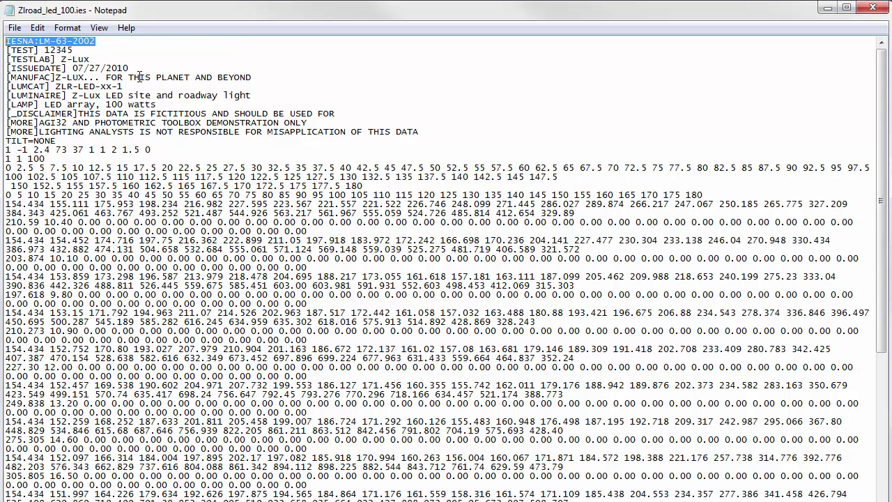
Select the TILT=NONE line in Zlroad_led_100.ies, marking where the keyword header ends
left_click(22, 140)
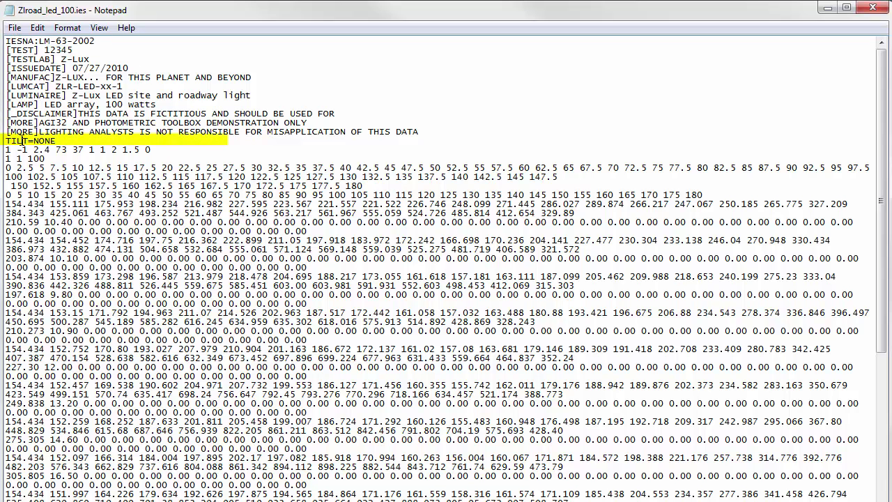
double_click(22, 140)
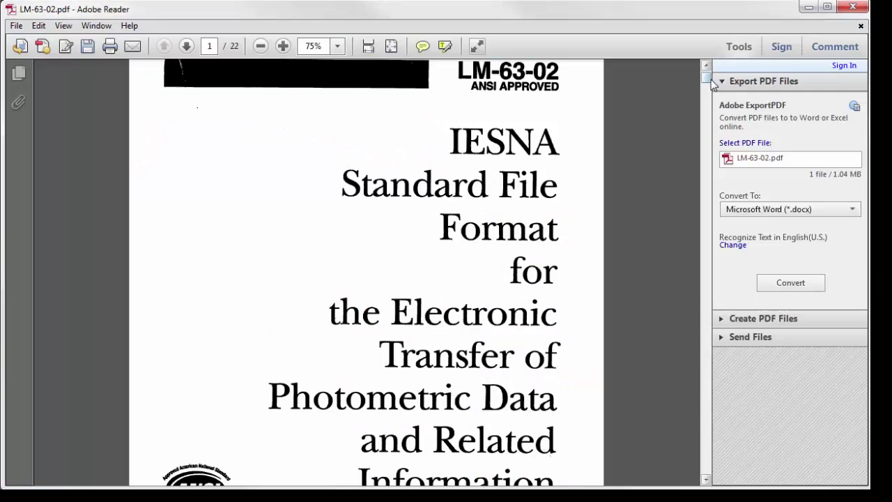
Scroll LM-63-02.pdf down to the standard's keywords section
left_click_drag(707, 78, 707, 141)
left_click_drag(636, 186, 641, 259)
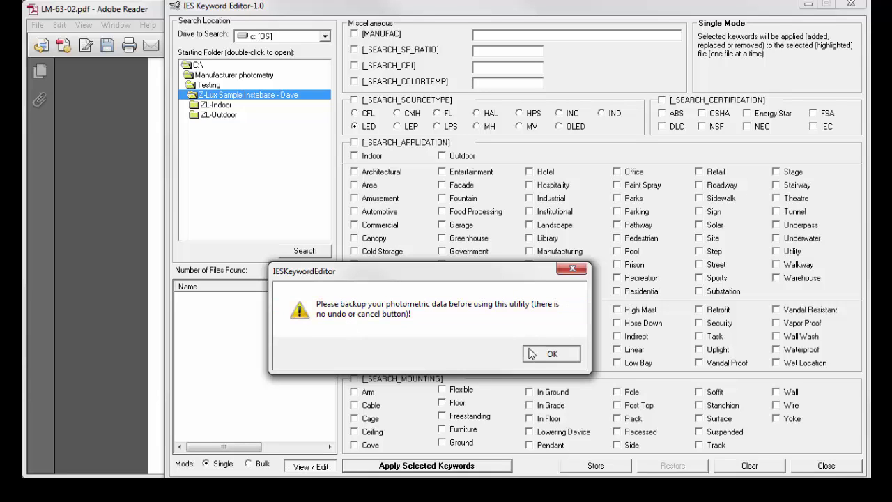
Dismiss the backup warning and search the Z-Lux Sample Instabase folder, listing 22 IES files
left_click(550, 354)
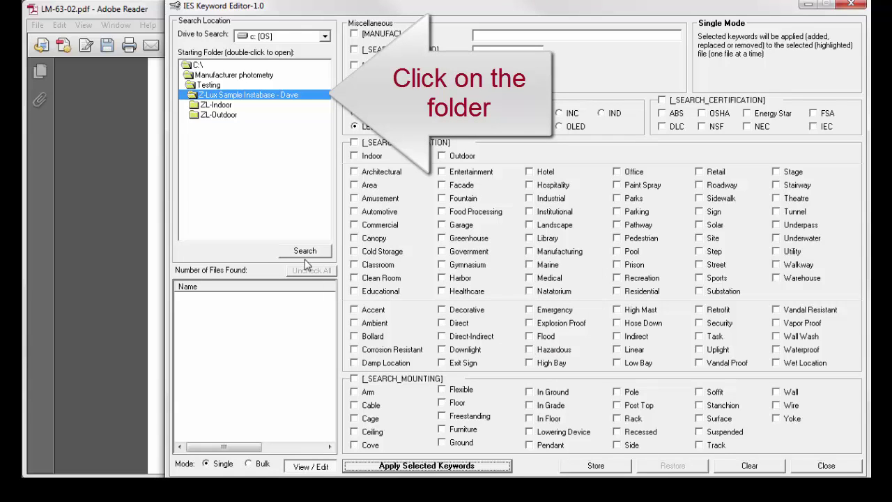
left_click(236, 102)
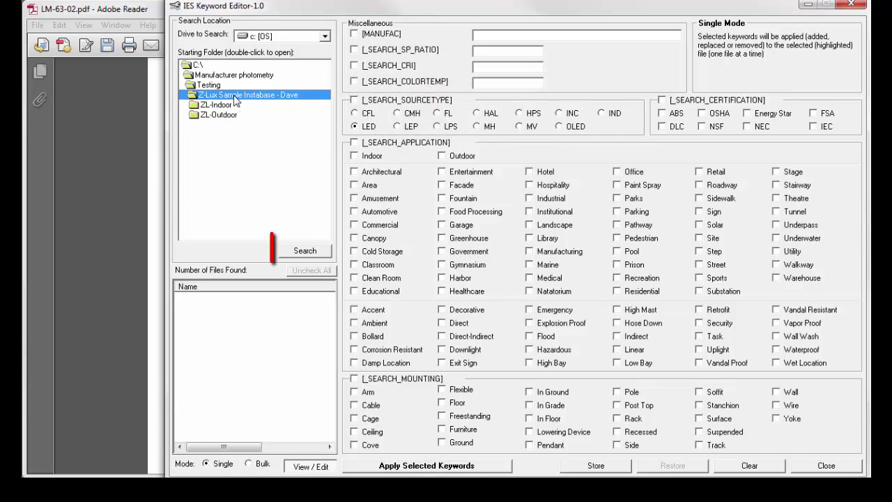
left_click(301, 251)
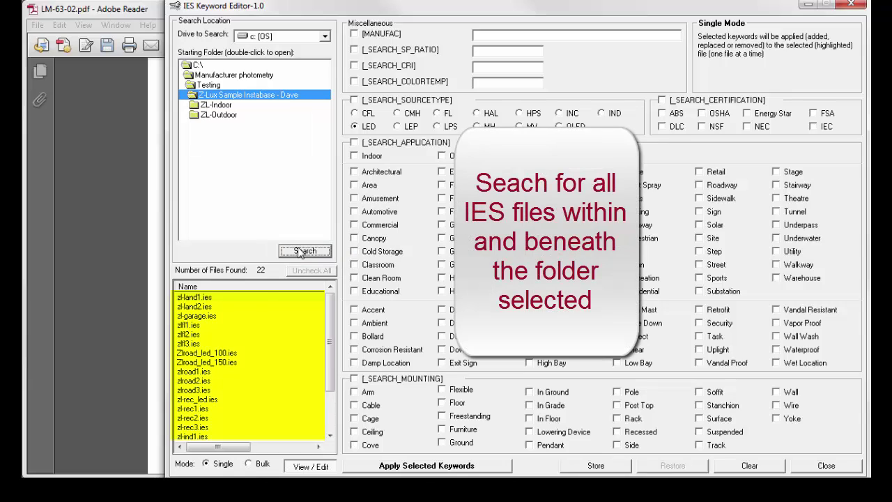
left_click(200, 98)
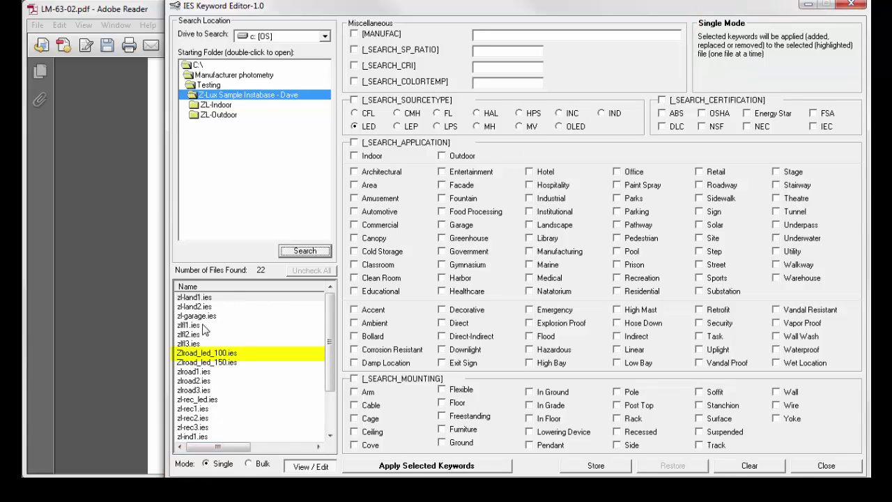
View Zlroad_led_100.ies, then zlroad1.ies and Zlroad_led_150.ies, in the file viewer
double_click(204, 353)
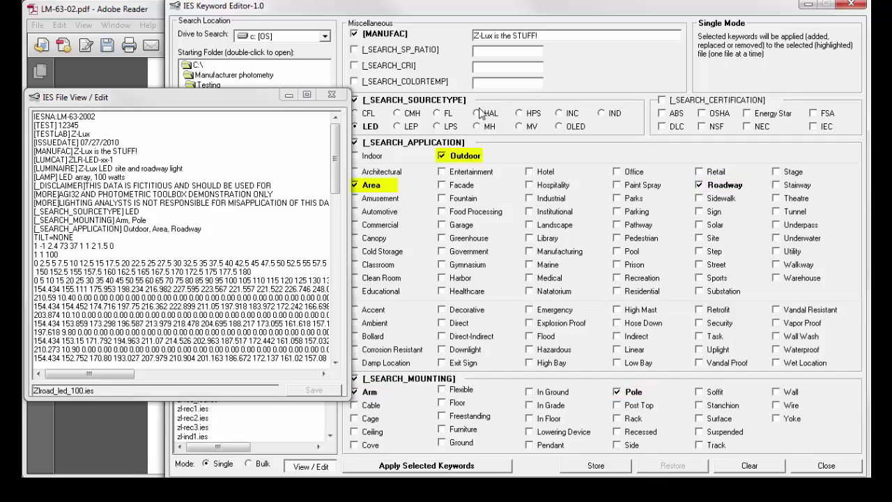
left_click_drag(236, 93, 585, 164)
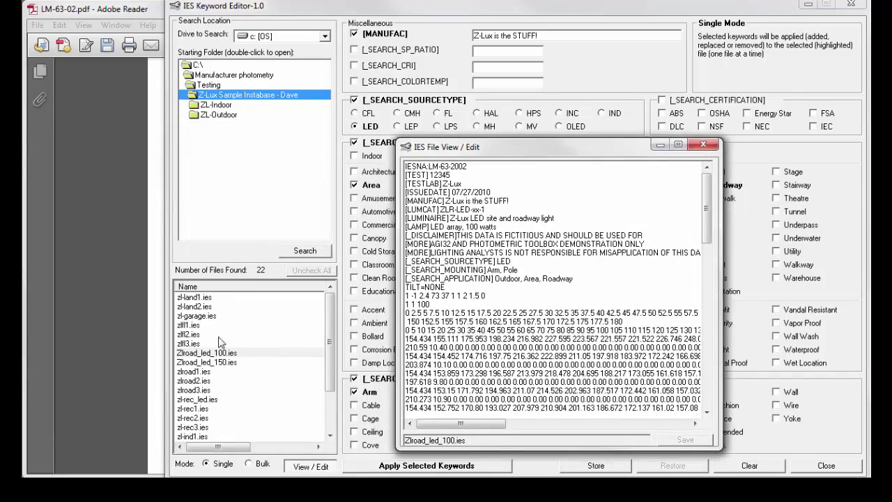
left_click(206, 373)
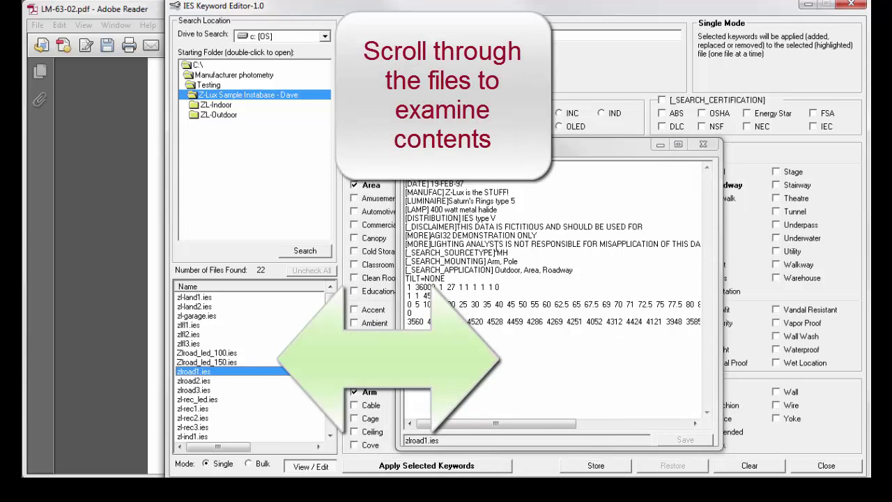
left_click(204, 366)
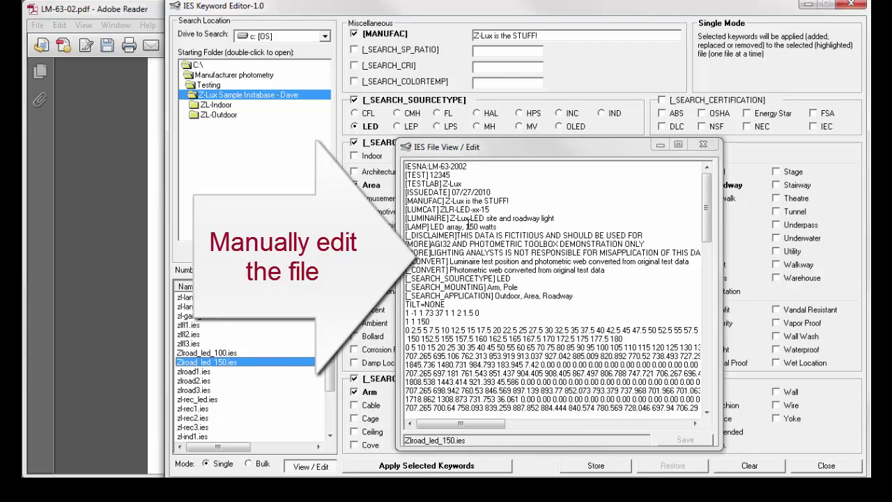
Append ' laboratory' to the TESTLAB line of Zlroad_led_150.ies and save it
left_click(465, 183)
type("labor")
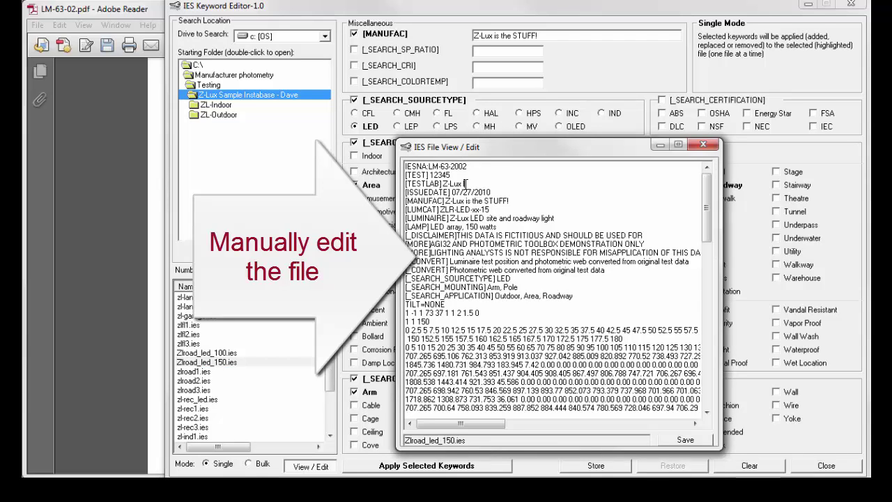
type("atory")
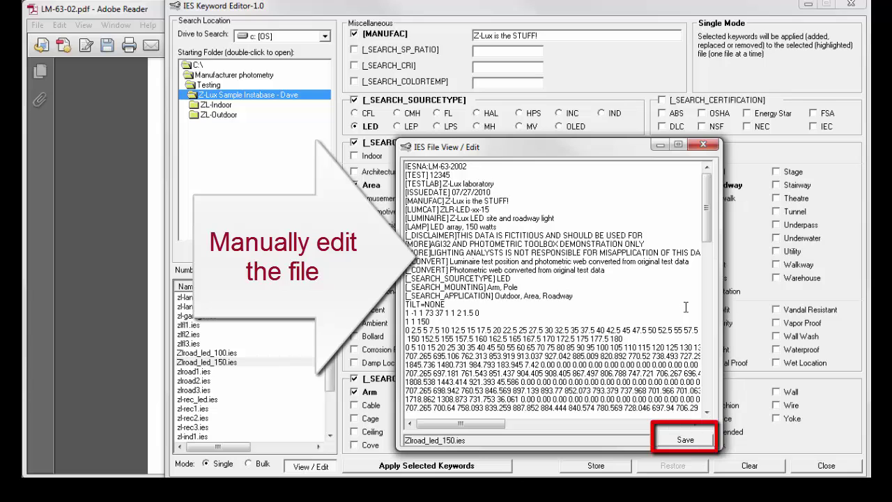
left_click(686, 440)
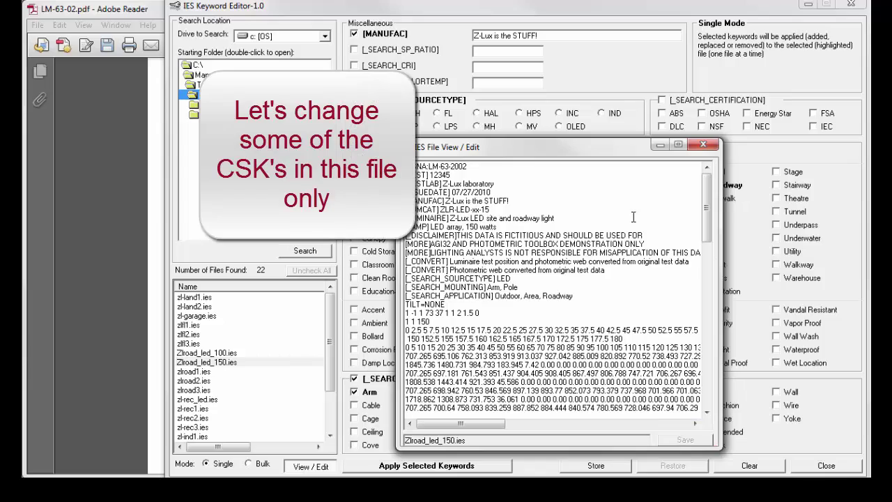
Tick Post Top under _SEARCH_MOUNTING and apply the selected keywords to Zlroad_led_150.ies
left_click_drag(629, 145, 262, 92)
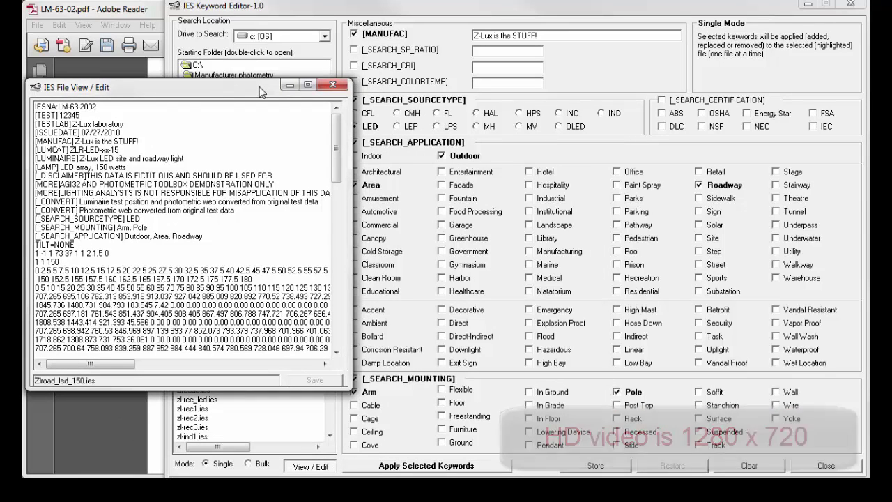
left_click_drag(259, 91, 258, 44)
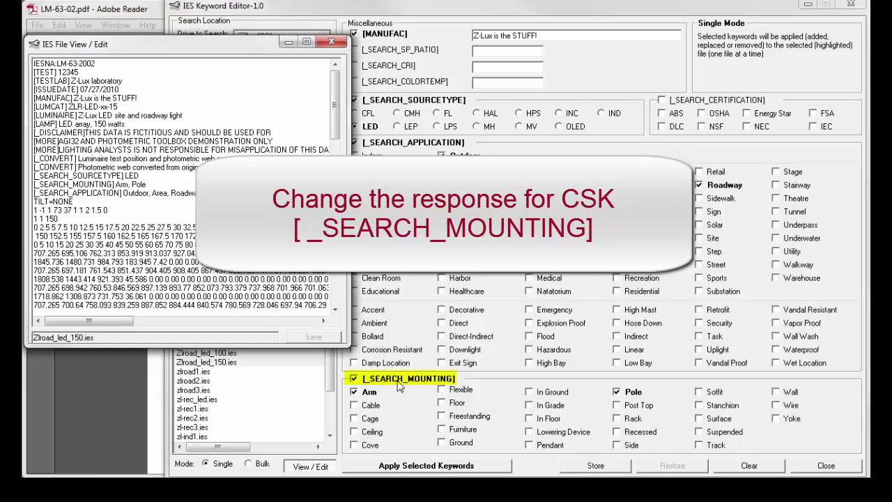
left_click(617, 407)
left_click(617, 407)
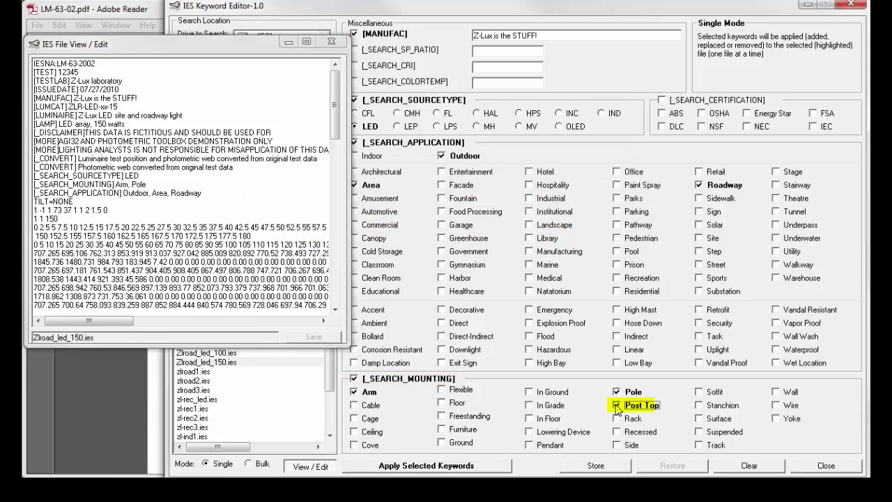
left_click(446, 468)
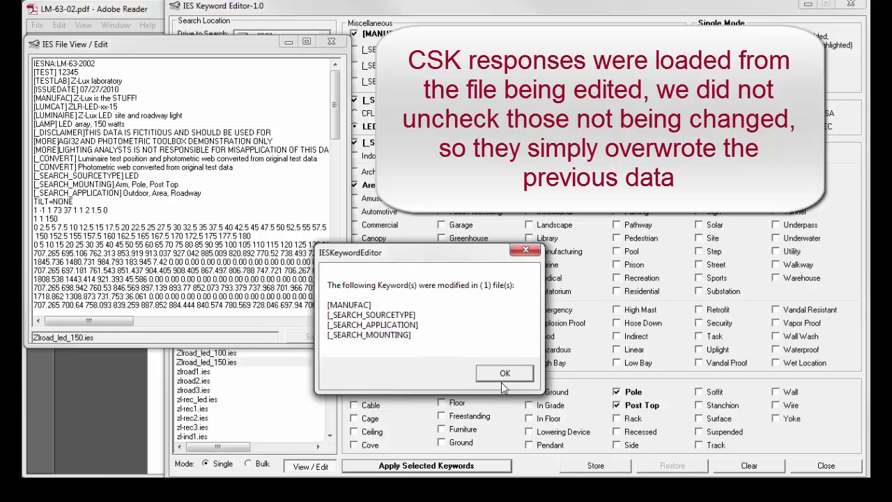
Dismiss the one-file report, highlight the rewritten _SEARCH_MOUNTING line, and clear all keyword settings
left_click(503, 375)
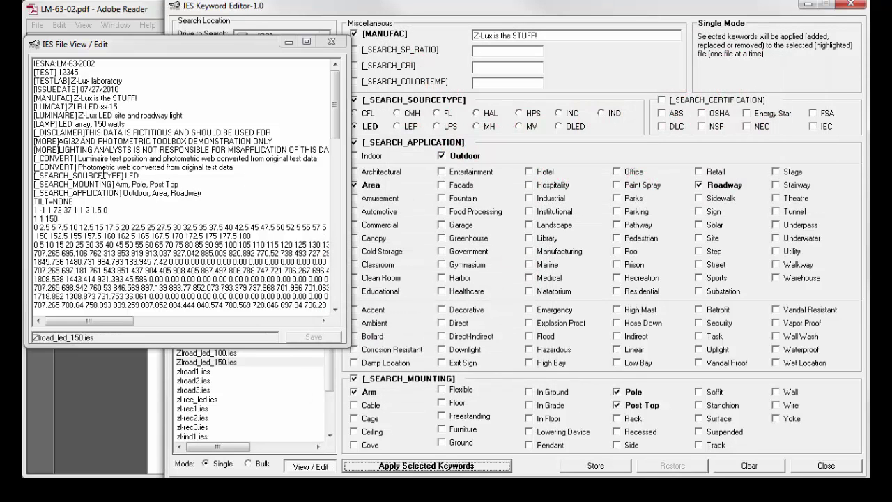
left_click_drag(193, 185, 31, 187)
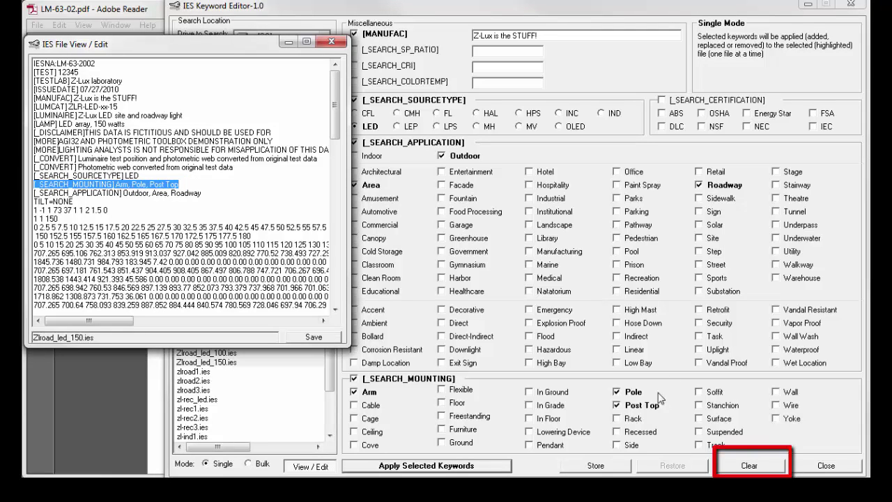
left_click(763, 470)
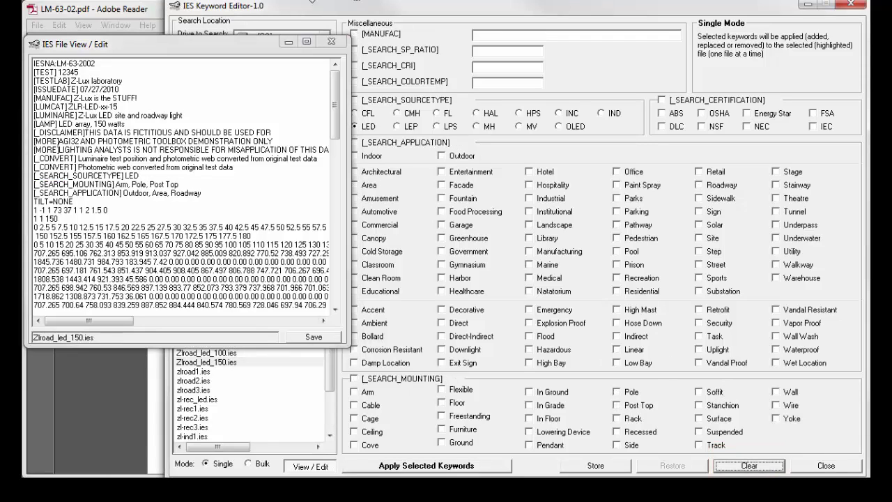
left_click_drag(225, 47, 233, 145)
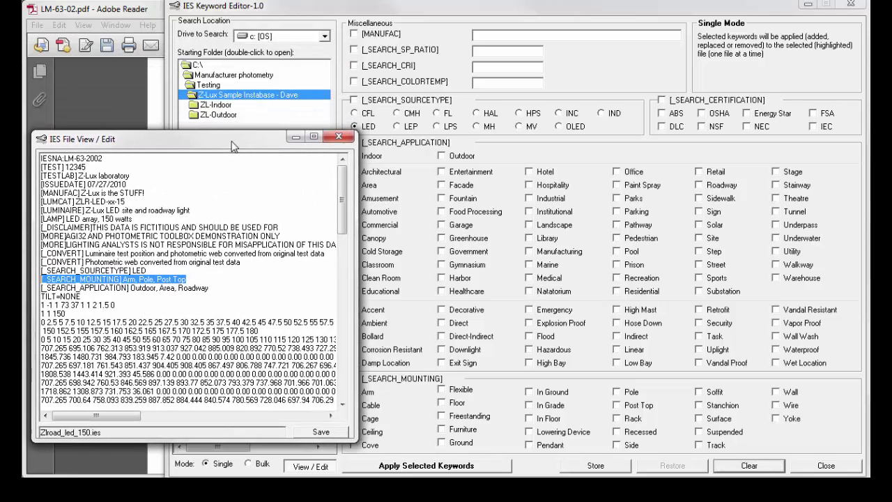
Apply _SEARCH_COLORTEMP 4100 to Zlroad_led_150.ies, confirm the report, and close the file view
left_click(354, 82)
left_click(477, 83)
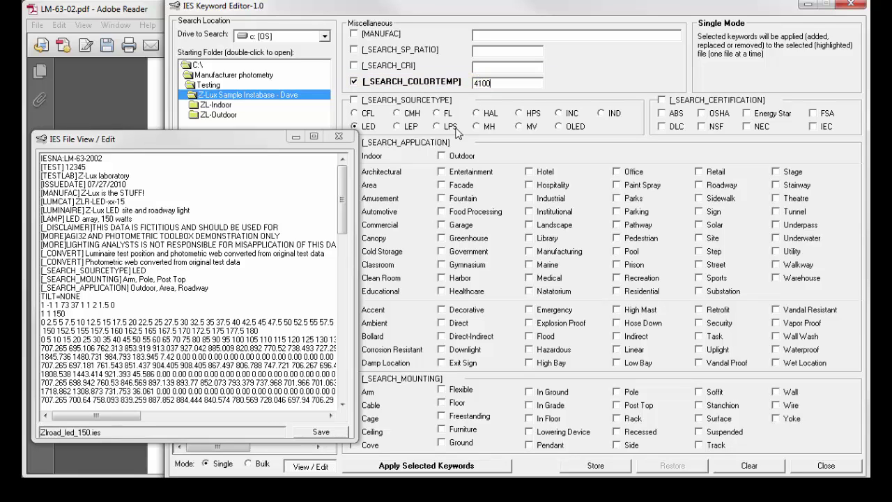
left_click(437, 466)
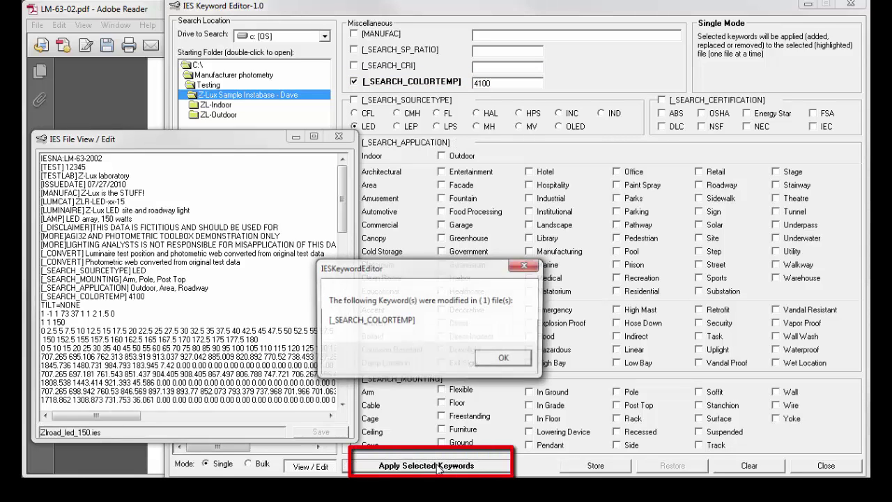
left_click(503, 359)
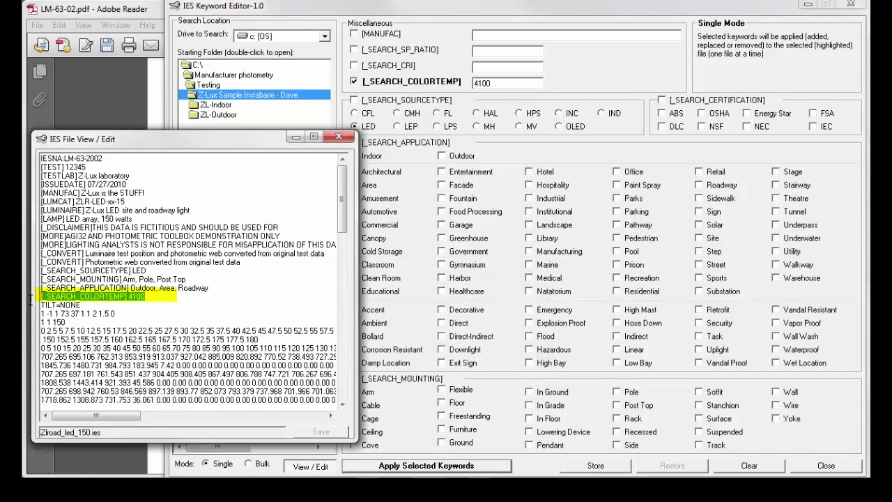
left_click(340, 136)
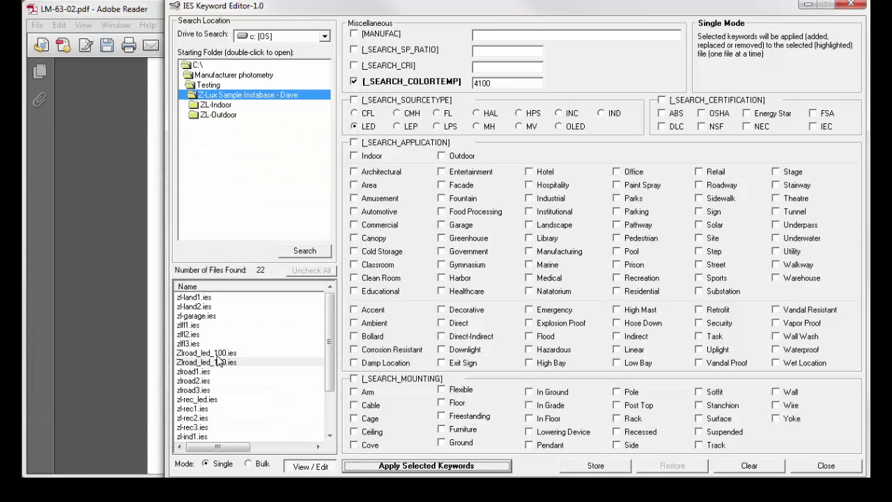
Load Zlroad_led_100.ies's keywords and store them
double_click(209, 352)
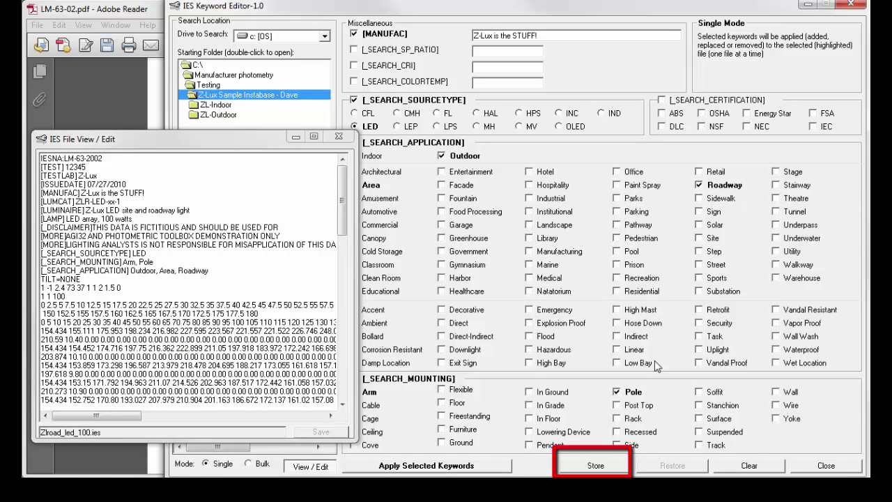
left_click(615, 468)
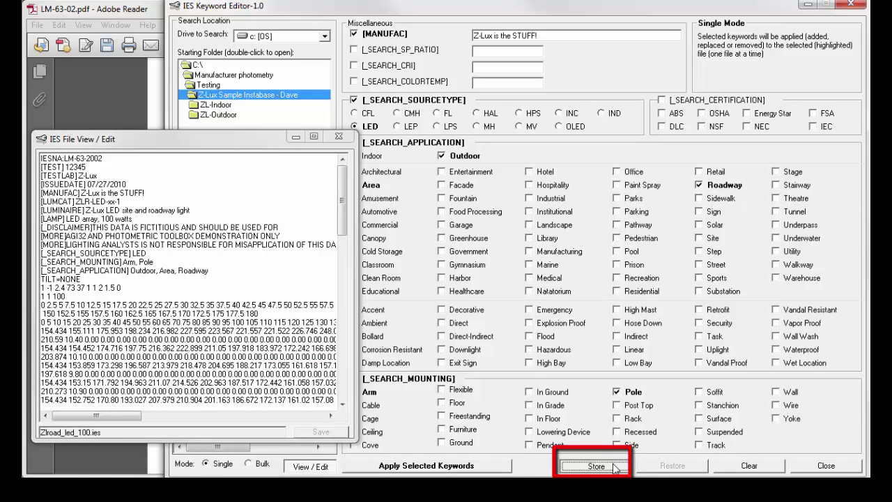
left_click(340, 139)
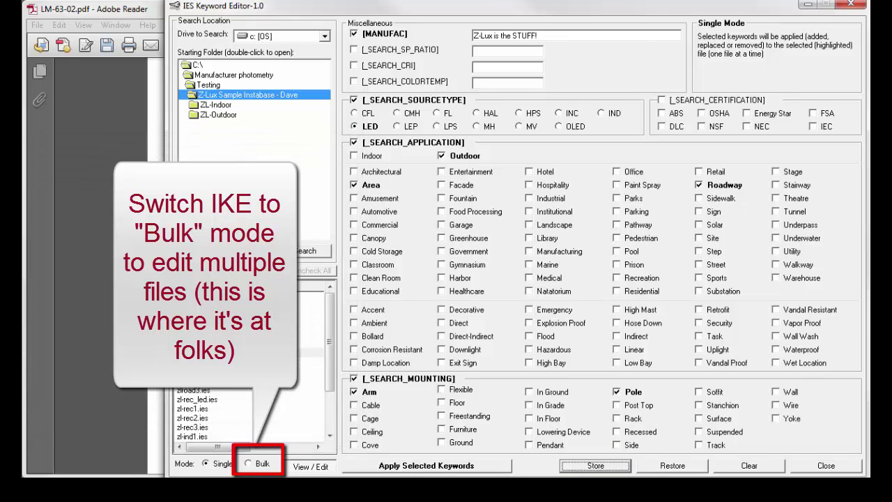
Switch to Bulk mode, restore the stored keywords, untick all files, and tick Zlroad_led_100.ies
left_click(250, 463)
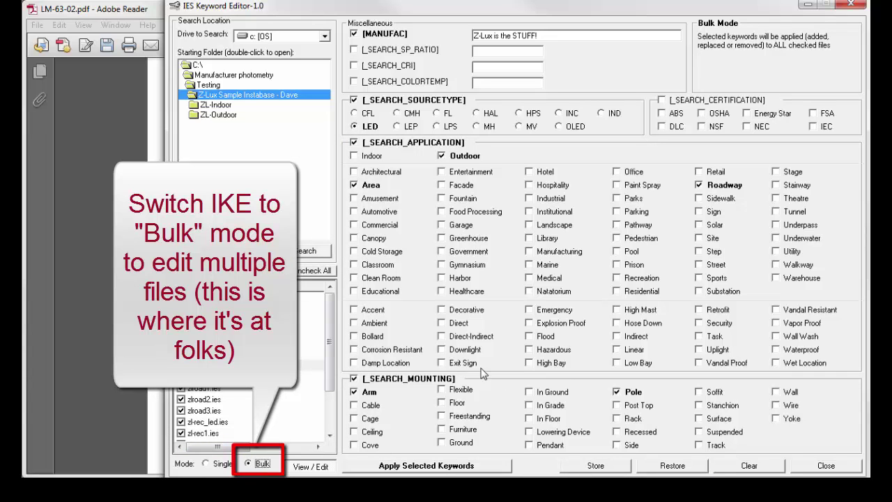
left_click(750, 465)
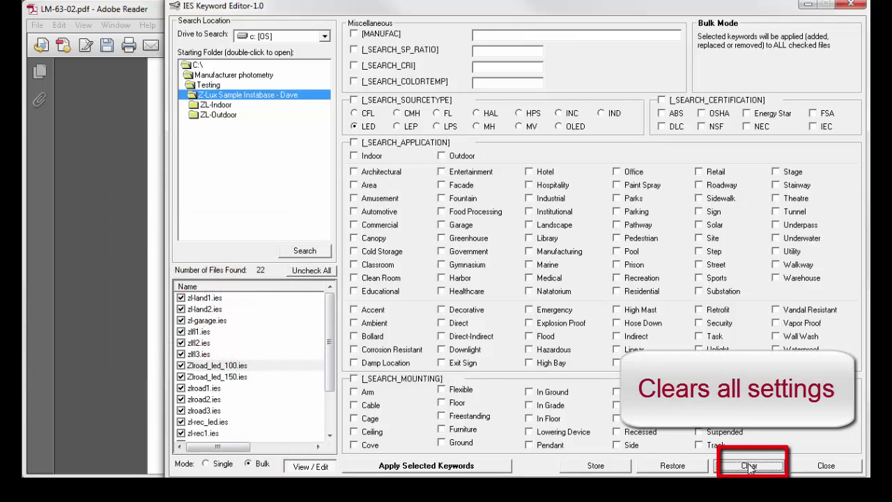
left_click(674, 466)
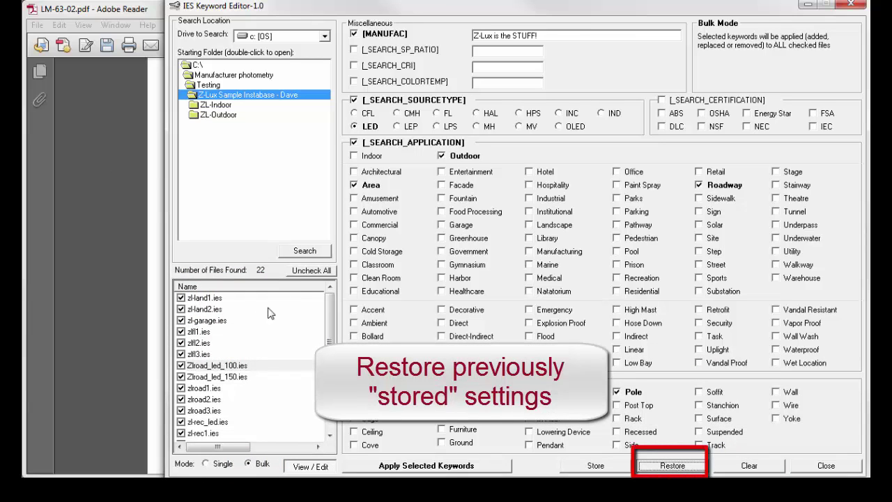
left_click(310, 271)
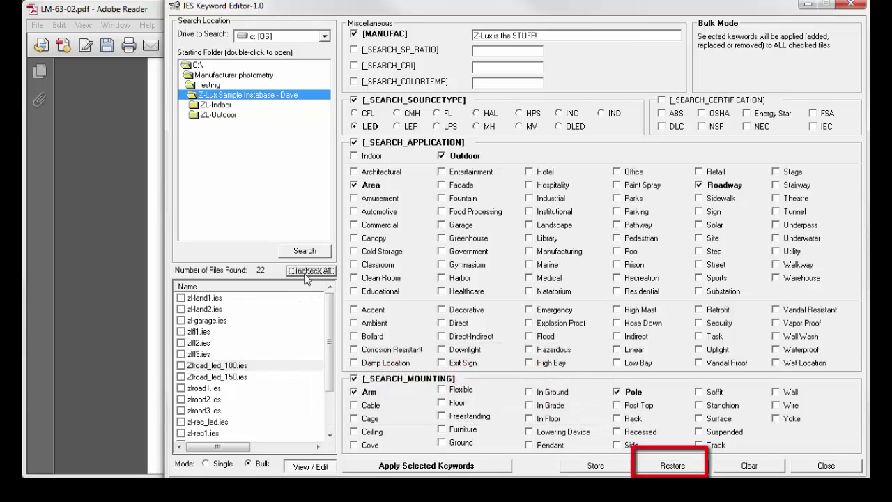
left_click(181, 365)
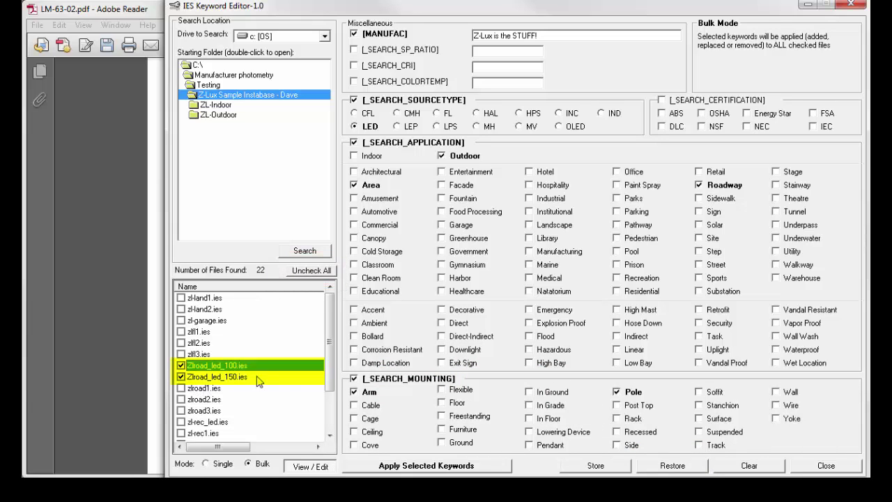
Apply MANUFAC 'Z-Lux is the STUFF!', LED, Outdoor, Area, Roadway, Arm and Pole to both Zlroad_led files
left_click(404, 467)
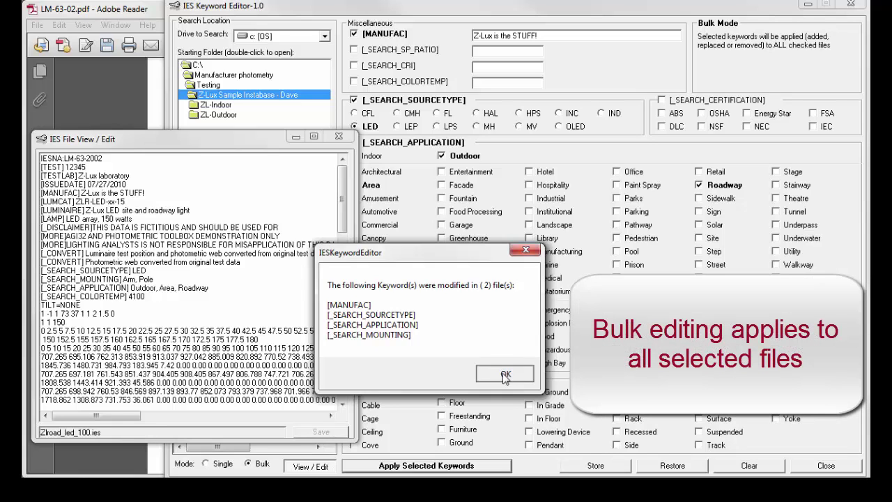
left_click(504, 374)
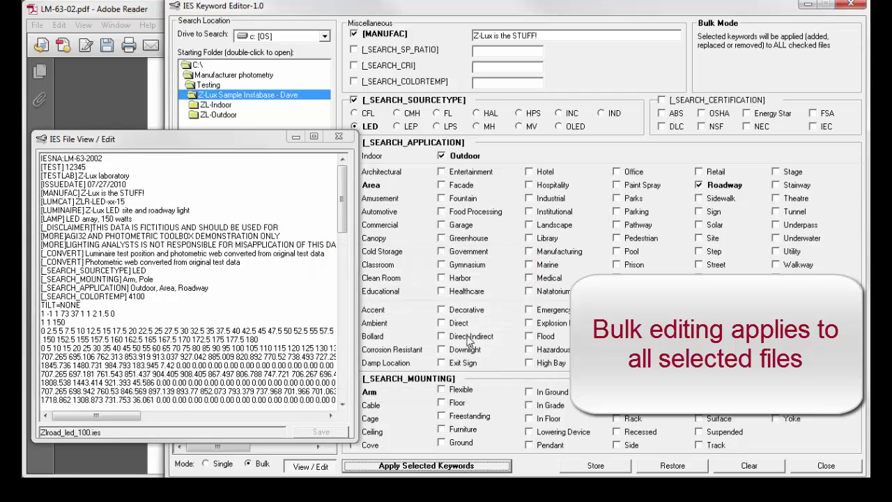
left_click(339, 137)
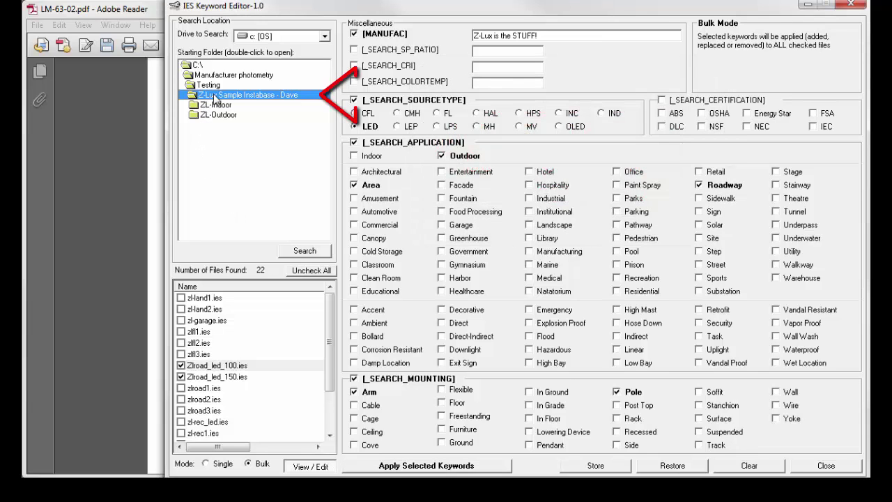
Re-search to tick all 22 files, clear the form, and set only MANUFAC to 'Z-Lux is wonderful!'
left_click(303, 251)
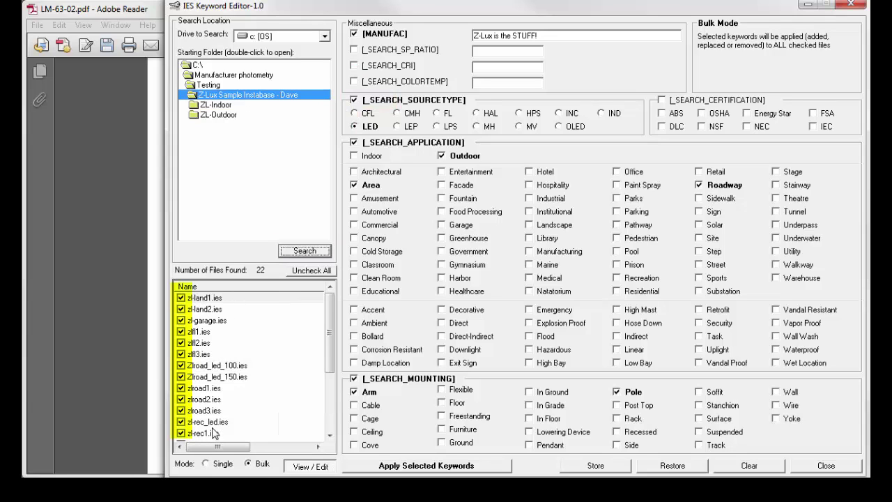
left_click(766, 466)
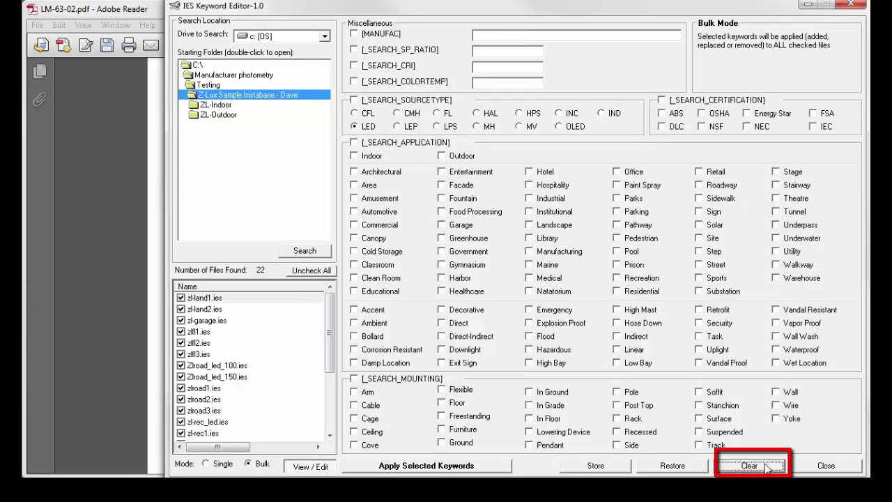
left_click(353, 34)
left_click(483, 33)
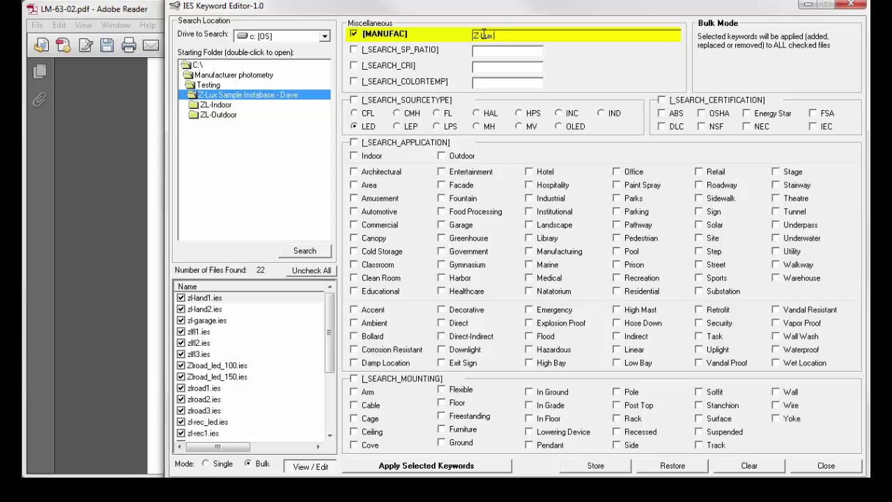
type("Z-Lux is wonderful!")
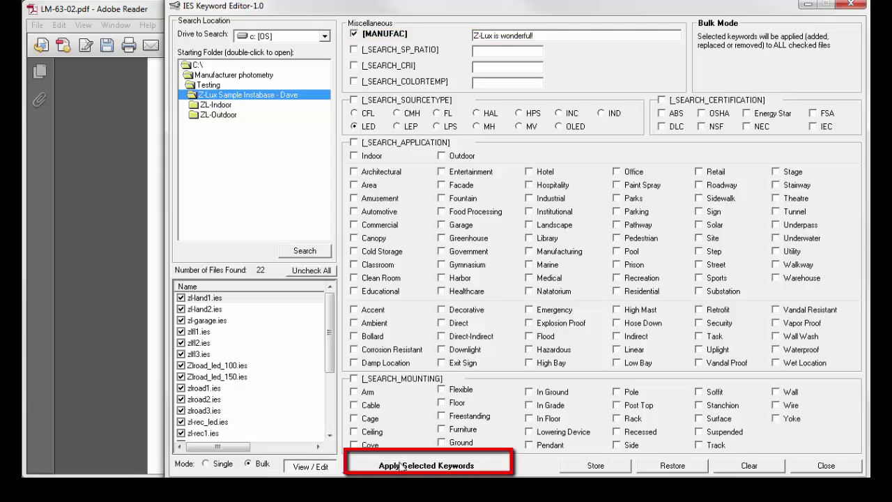
Write MANUFAC 'Z-Lux is wonderful!' into all 22 files and check it in Zlroad_led_100.ies
left_click(402, 465)
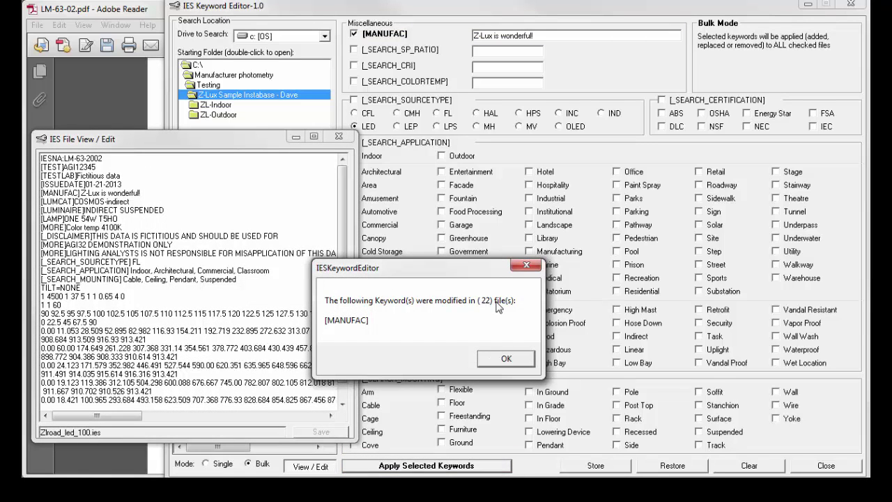
left_click(508, 359)
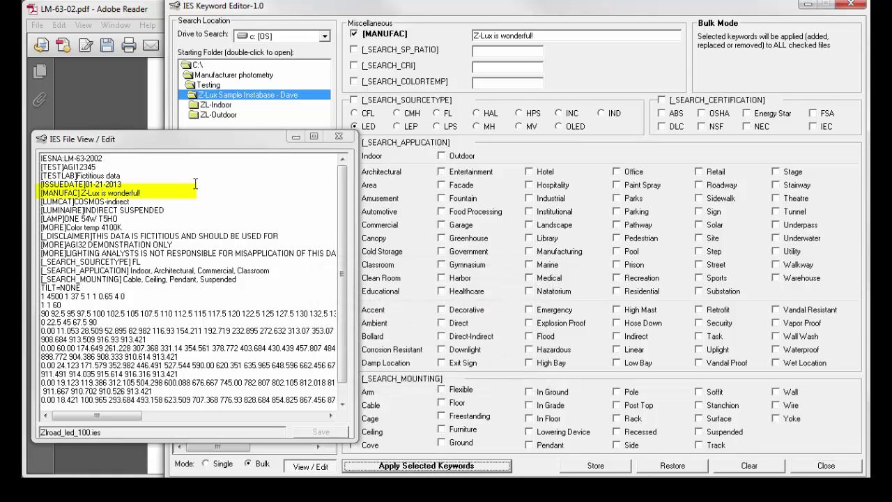
left_click_drag(142, 191, 35, 188)
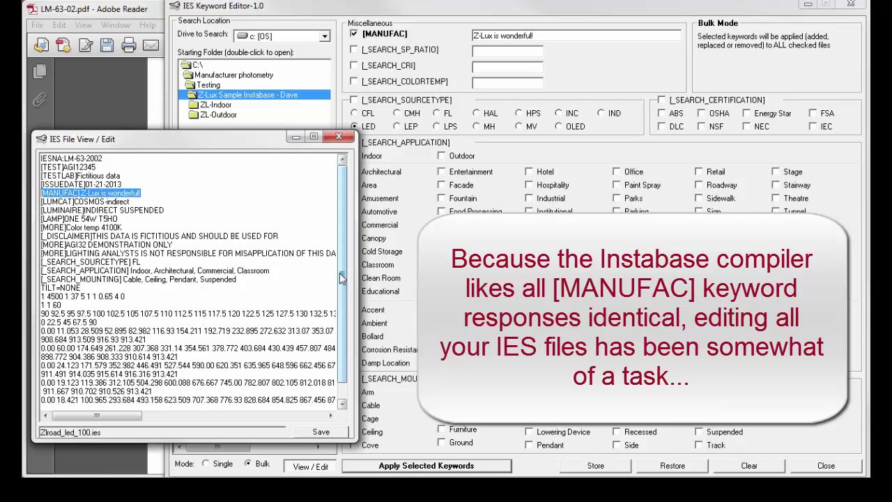
left_click(335, 139)
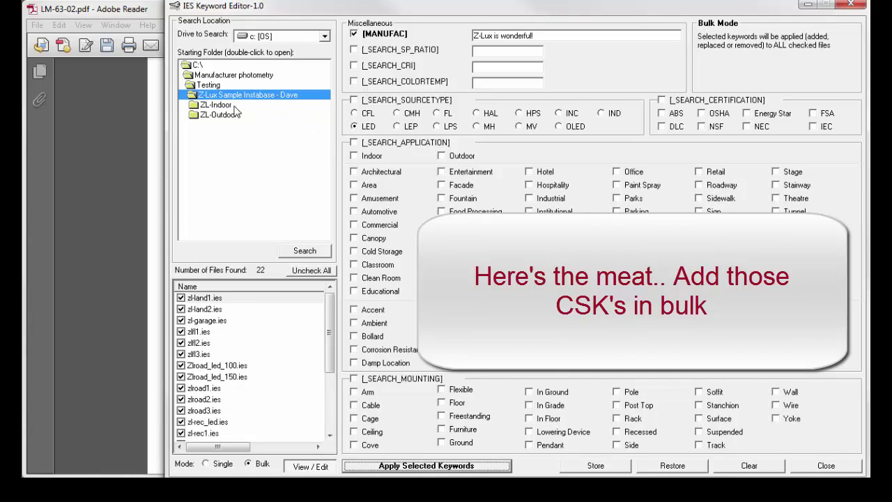
Search the ZL-Outdoor > ZL-Area folder for its 5 files and load Zlroad_led_150.ies keywords
left_click(212, 115)
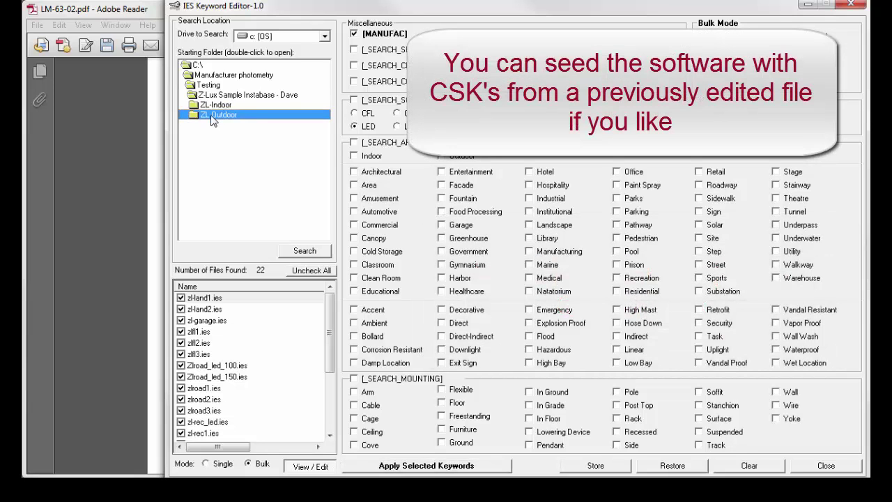
double_click(214, 116)
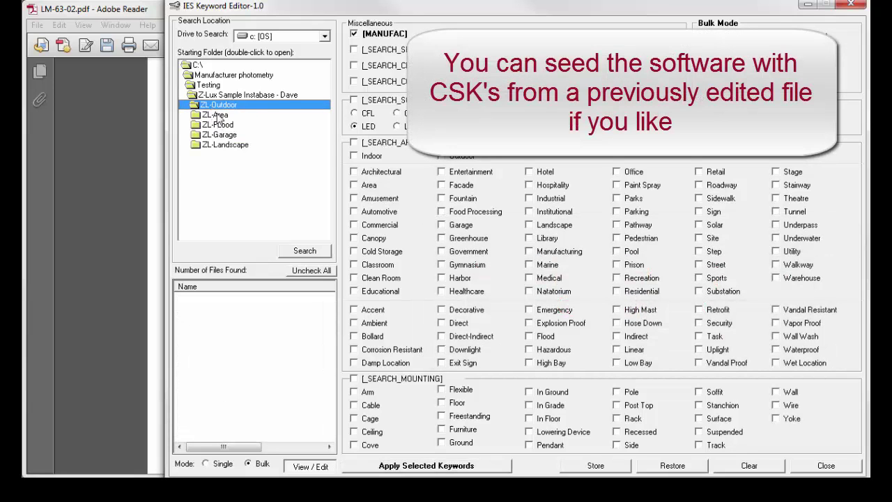
double_click(215, 115)
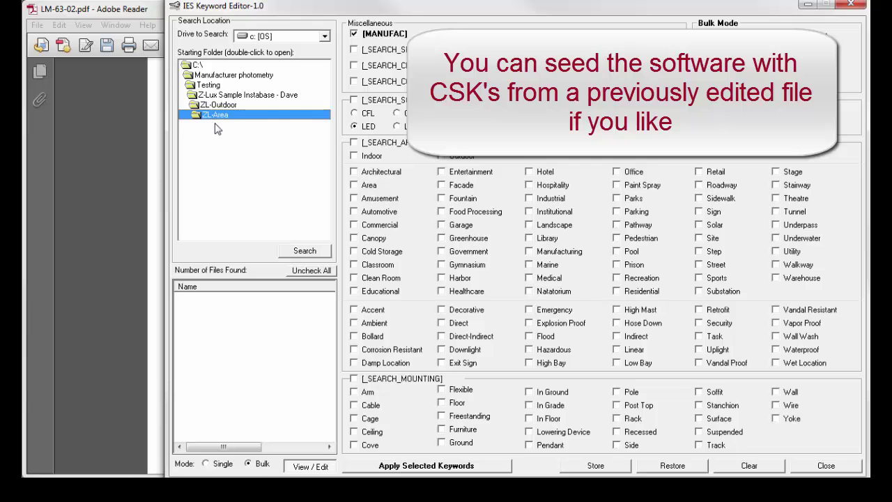
left_click(322, 254)
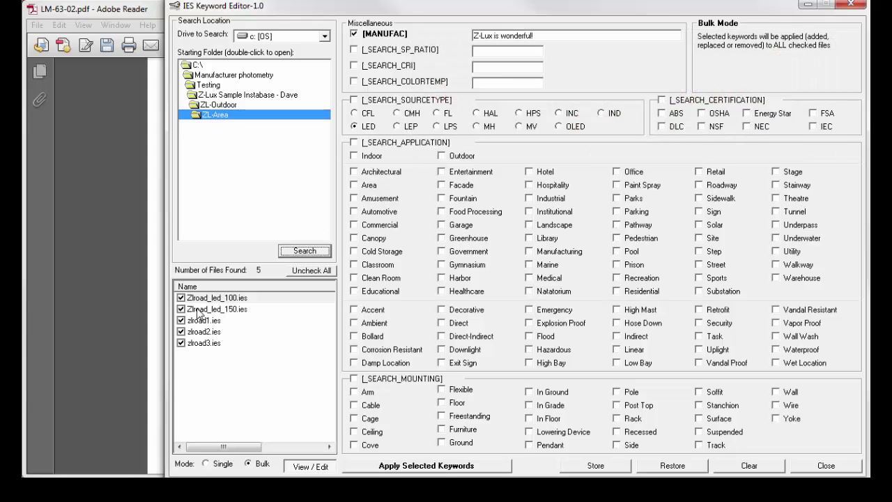
double_click(201, 312)
left_click_drag(351, 151, 191, 148)
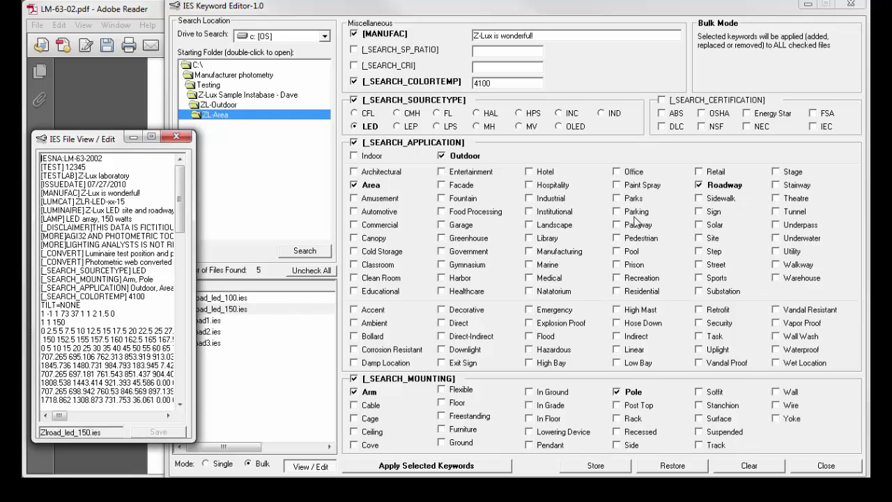
Store the seeded settings, drop source type, colour temperature and MANUFAC, and add Post Top mounting
left_click(596, 465)
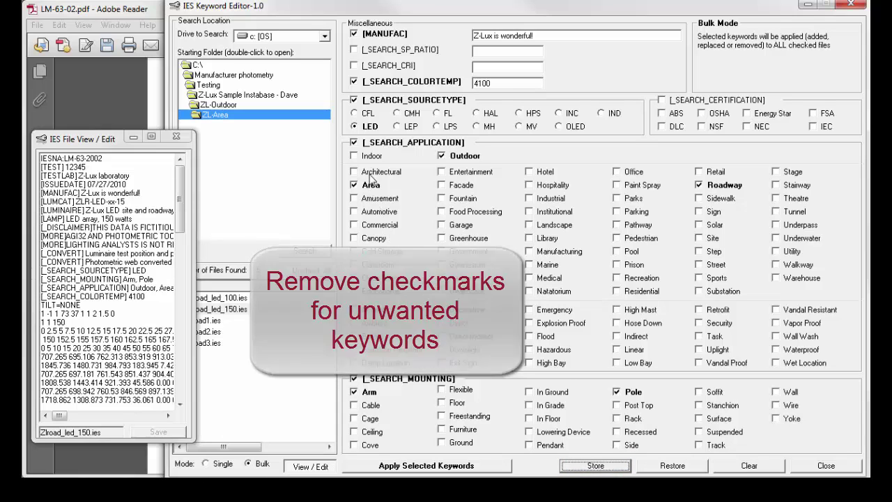
left_click(355, 101)
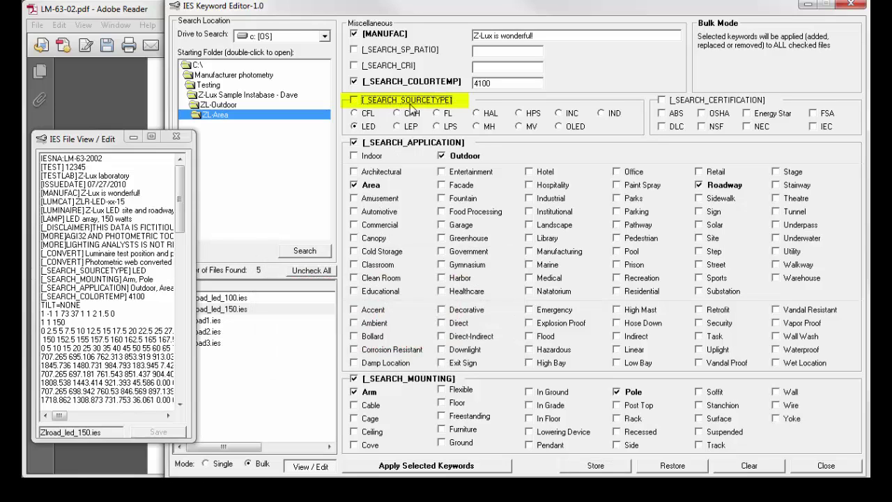
left_click(355, 81)
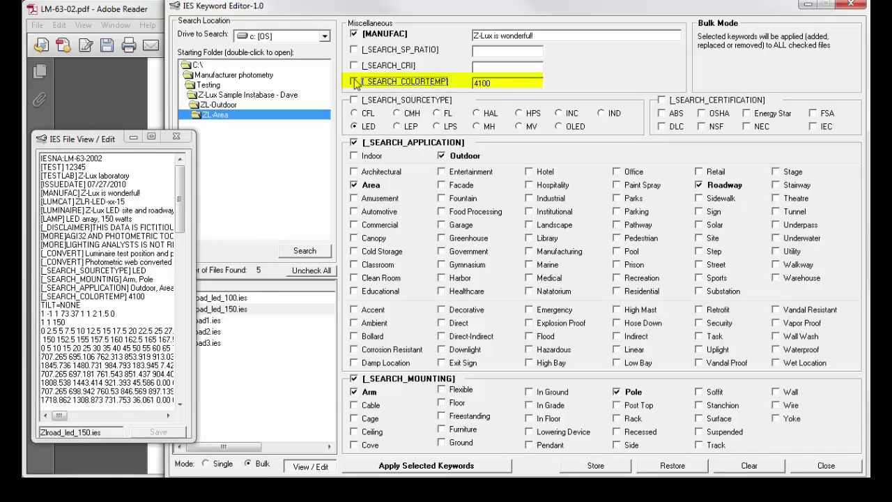
left_click(355, 34)
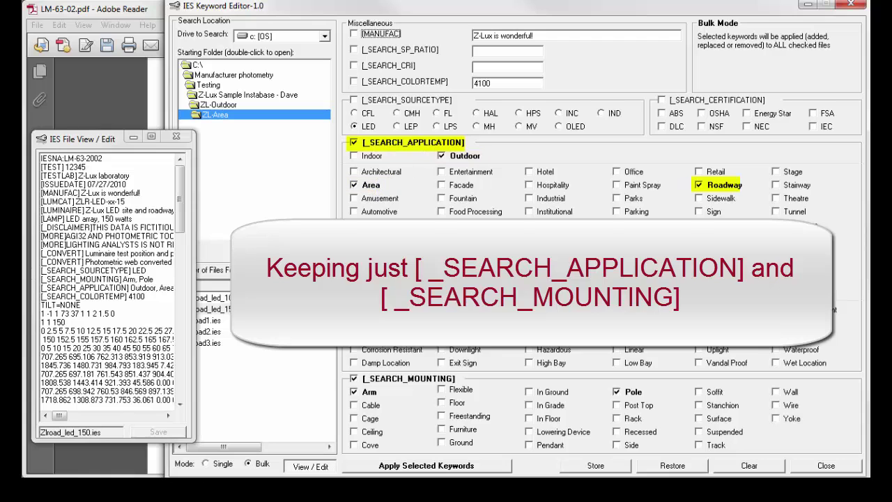
left_click(627, 405)
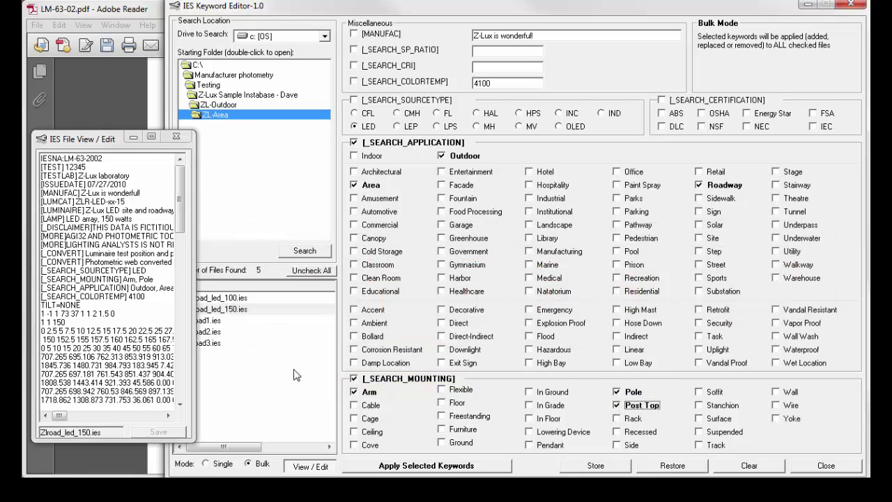
left_click(174, 137)
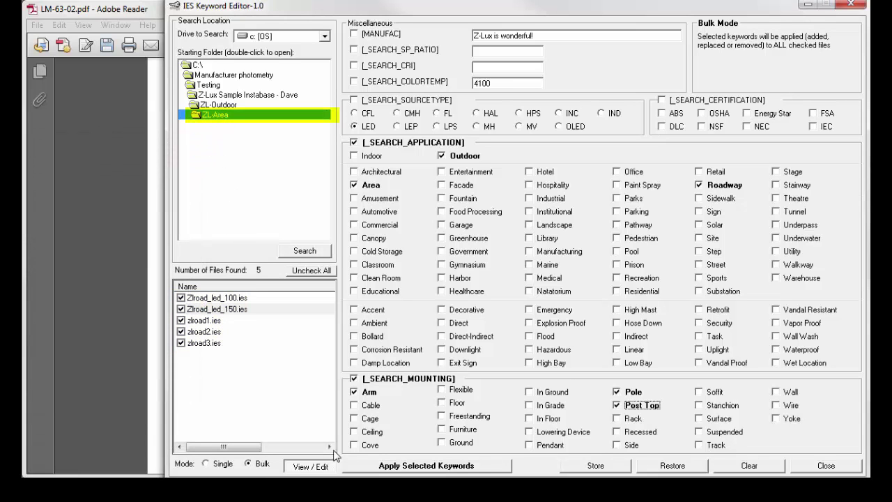
Apply the application and mounting keywords, including Post Top, to all 5 ZL-Area files
left_click(431, 467)
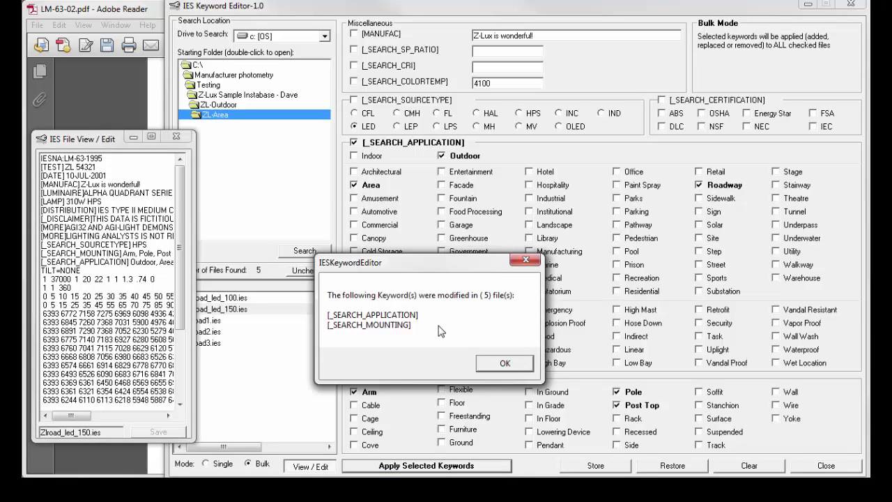
left_click_drag(393, 268, 605, 250)
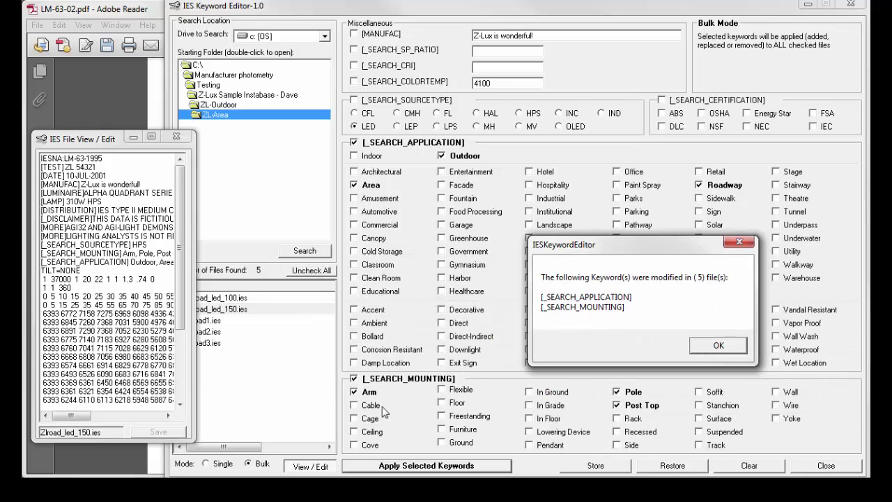
left_click(711, 346)
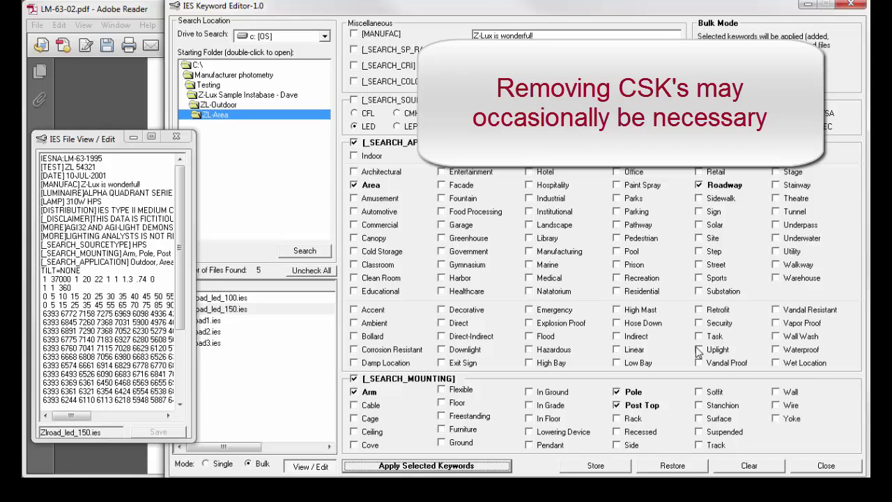
Search the Z-Lux sample Instabase folder to list all 22 .ies files
left_click(176, 136)
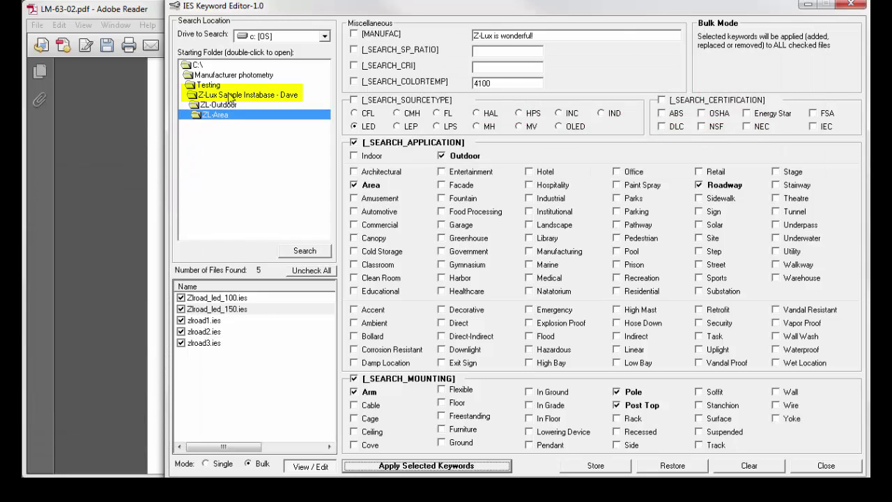
double_click(228, 96)
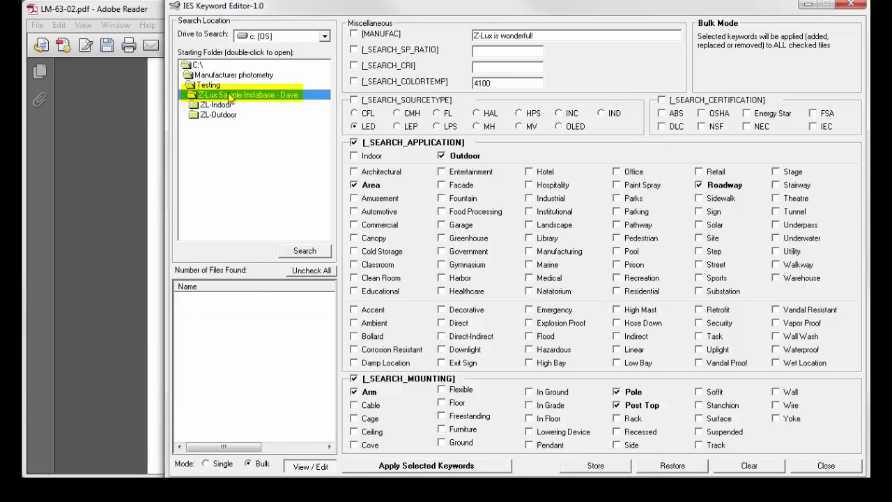
left_click(301, 252)
Clear the form and remove _SEARCH_CERTIFICATION from all 22 files
left_click(741, 466)
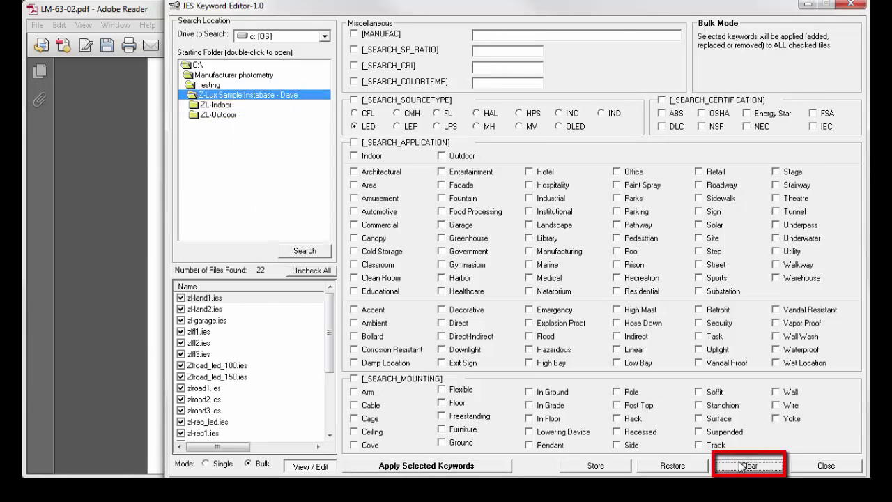
left_click(662, 100)
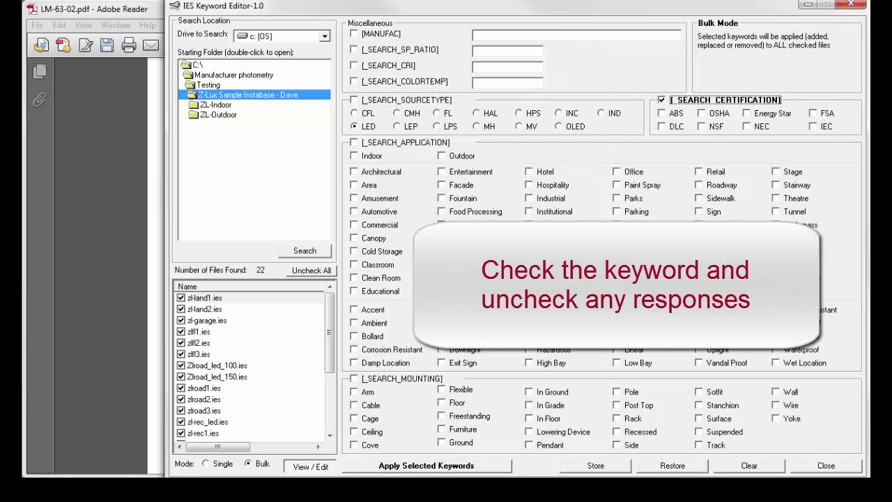
left_click(420, 468)
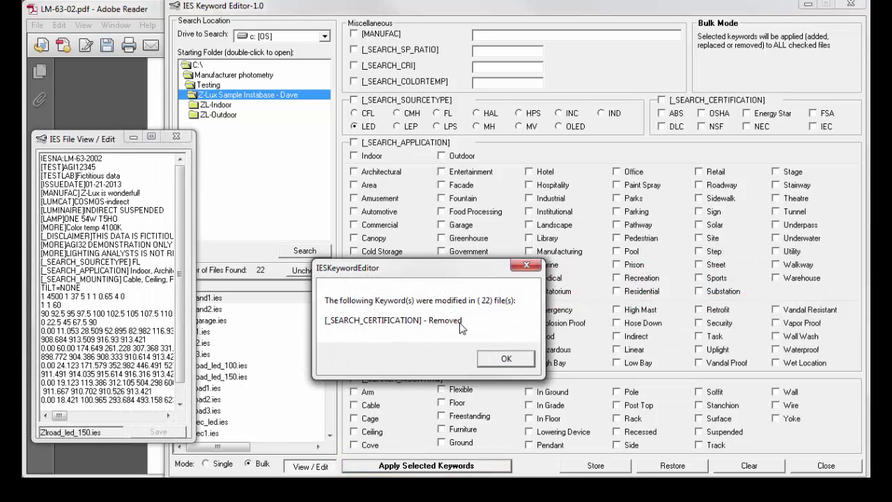
Dismiss the 22-file removal report and close the file preview
left_click(502, 358)
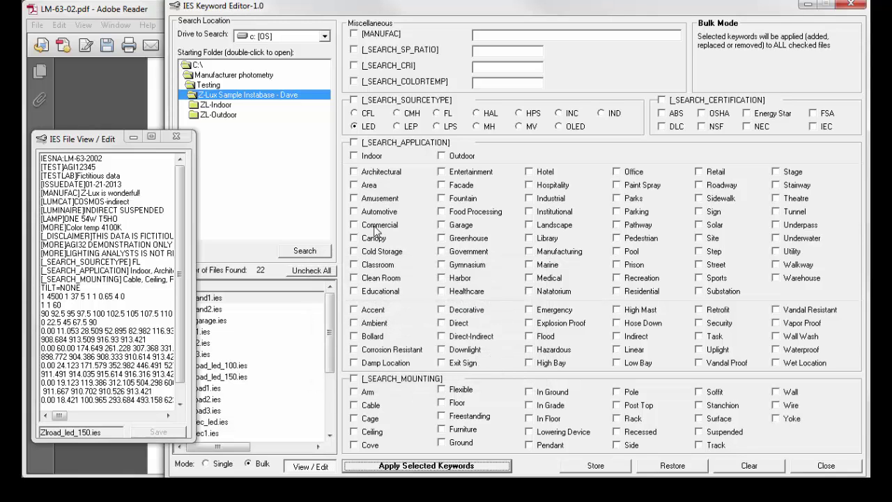
left_click(176, 137)
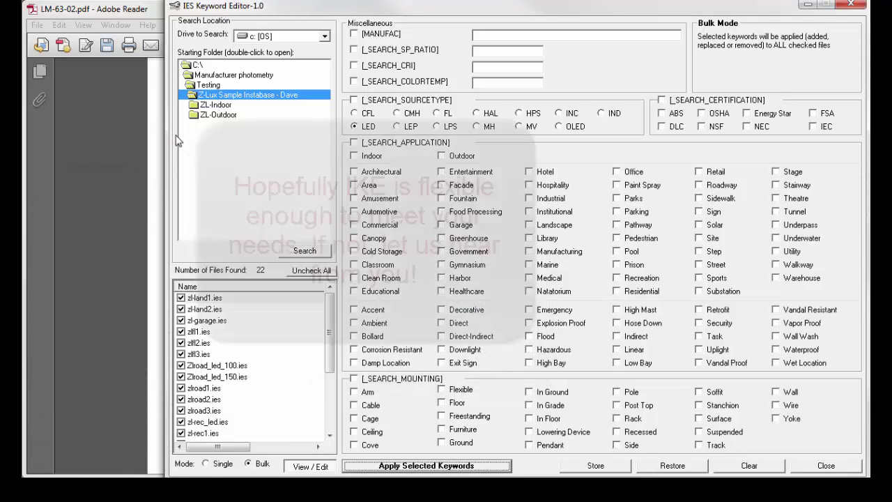